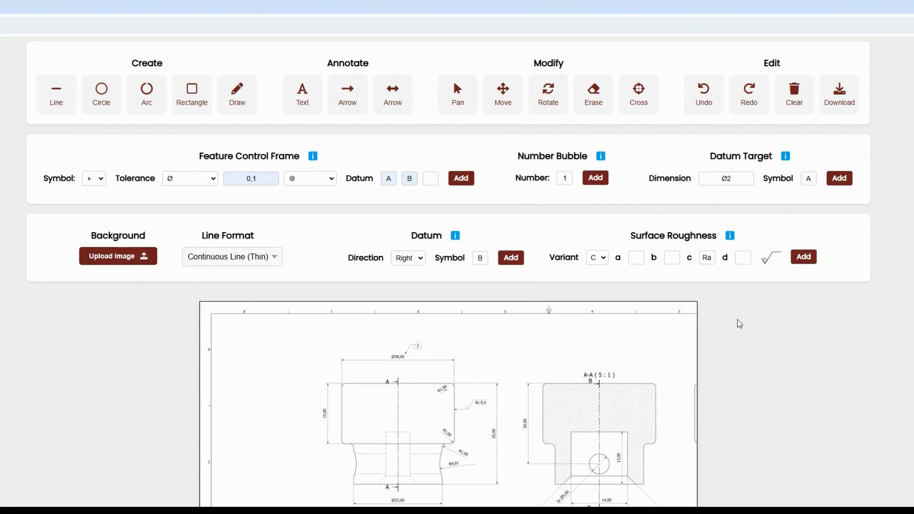
Look over the annotation tool panels and the uploaded part drawing at several zoom levels.
{"action": "scroll", "coordinate": [738, 324], "scroll_direction": "down", "scroll_amount": 3}
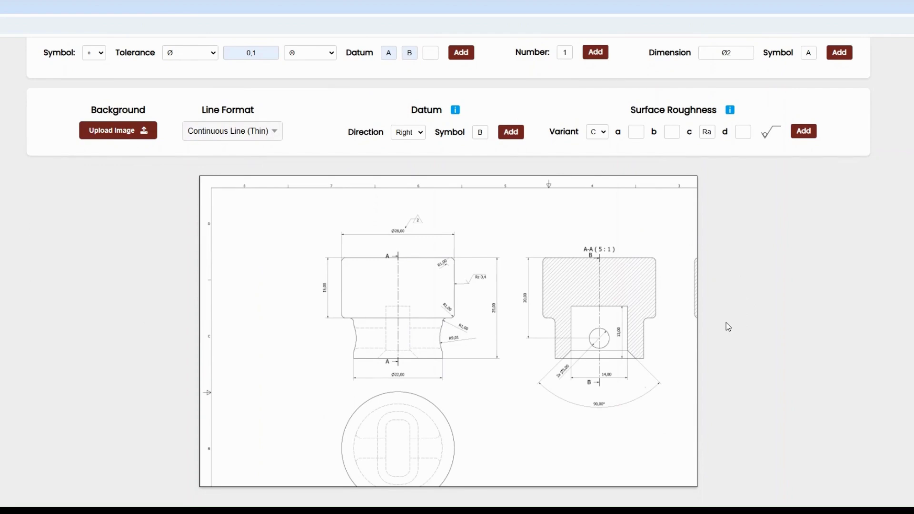
{"action": "scroll", "coordinate": [731, 314], "scroll_direction": "up", "scroll_amount": 2}
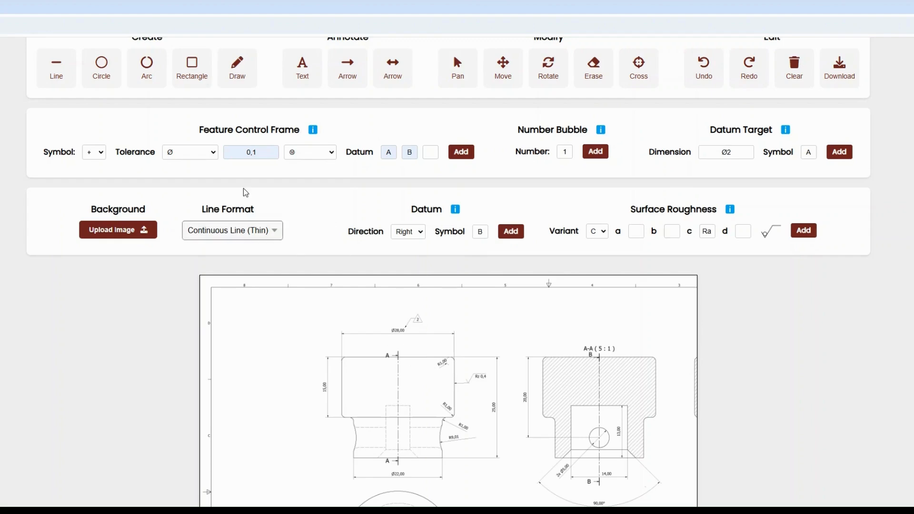
{"action": "scroll", "coordinate": [661, 340], "scroll_direction": "down", "scroll_amount": 2}
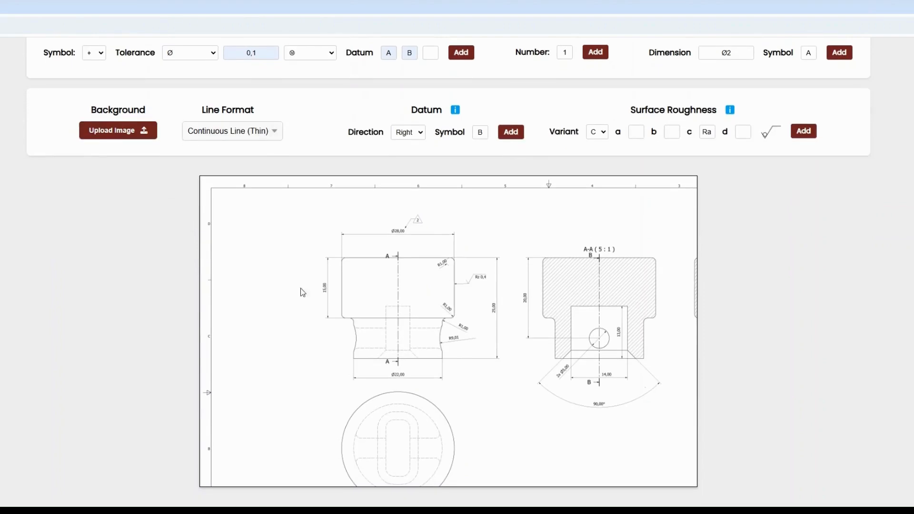
{"action": "scroll", "coordinate": [372, 298], "scroll_direction": "up", "scroll_amount": 1}
{"action": "scroll", "coordinate": [95, 309], "scroll_direction": "up", "scroll_amount": 1}
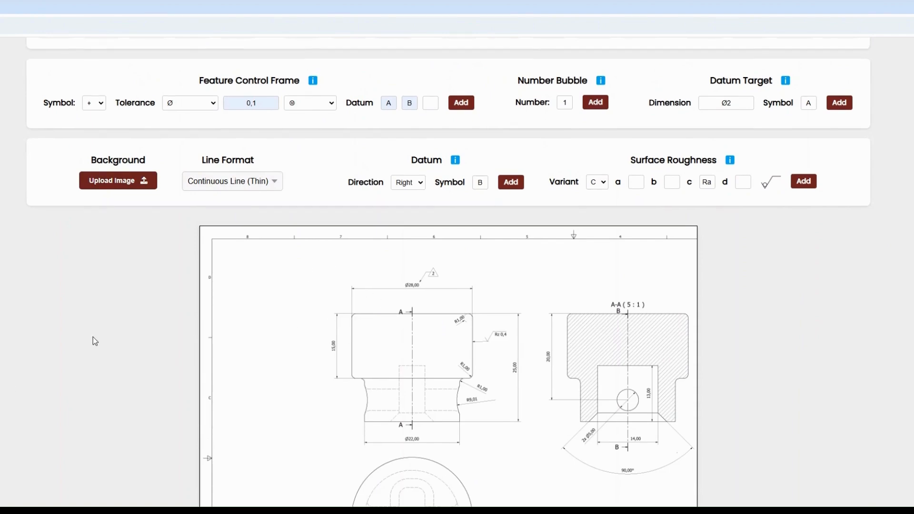
{"action": "scroll", "coordinate": [91, 340], "scroll_direction": "up", "scroll_amount": 1}
{"action": "scroll", "coordinate": [418, 349], "scroll_direction": "down", "scroll_amount": 4}
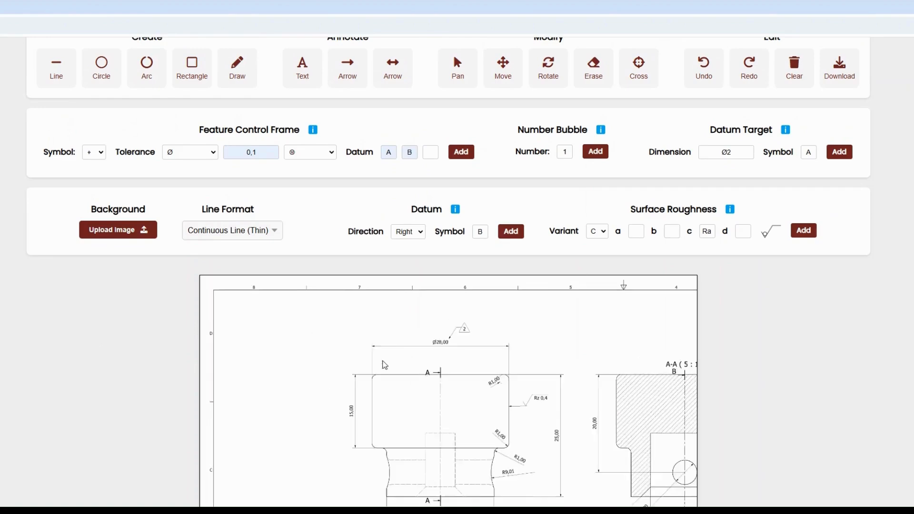
{"action": "scroll", "coordinate": [284, 383], "scroll_direction": "up", "scroll_amount": 3}
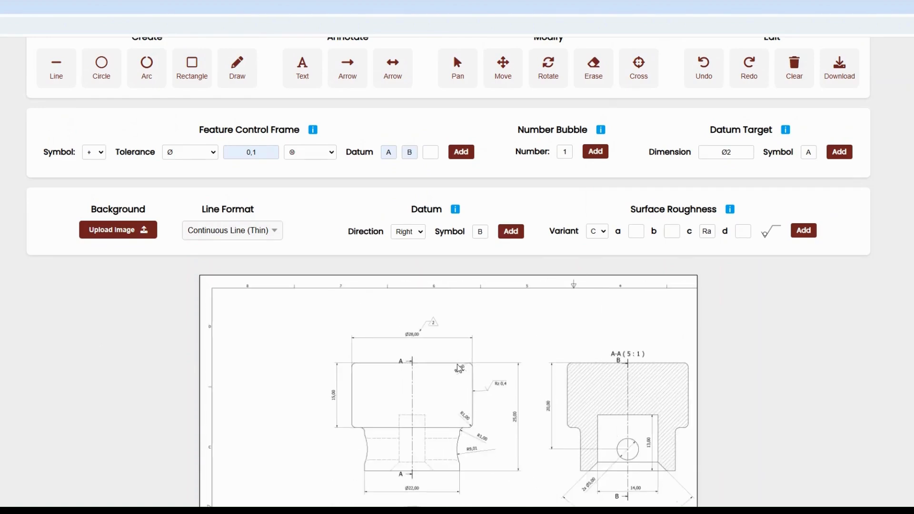
{"action": "scroll", "coordinate": [444, 373], "scroll_direction": "down", "scroll_amount": 1}
{"action": "scroll", "coordinate": [446, 371], "scroll_direction": "up", "scroll_amount": 2}
{"action": "scroll", "coordinate": [443, 370], "scroll_direction": "down", "scroll_amount": 9}
{"action": "scroll", "coordinate": [434, 370], "scroll_direction": "up", "scroll_amount": 8}
Pan across the drawing to examine the front view and section A-A, leaving free space around the section.
{"action": "left_click", "coordinate": [461, 73]}
{"action": "left_click_drag", "start_coordinate": [512, 380], "coordinate": [267, 317]}
{"action": "left_click_drag", "start_coordinate": [503, 357], "coordinate": [391, 361]}
{"action": "mouse_move", "coordinate": [266, 363]}
{"action": "left_mouse_down"}
{"action": "mouse_move", "coordinate": [408, 360]}
{"action": "mouse_move", "coordinate": [533, 376]}
{"action": "left_mouse_up"}
{"action": "mouse_move", "coordinate": [380, 378]}
{"action": "left_mouse_down"}
{"action": "mouse_move", "coordinate": [508, 392]}
{"action": "mouse_move", "coordinate": [185, 363]}
{"action": "left_mouse_up"}
{"action": "mouse_move", "coordinate": [483, 367]}
{"action": "left_mouse_down"}
{"action": "mouse_move", "coordinate": [353, 363]}
{"action": "mouse_move", "coordinate": [449, 369]}
{"action": "mouse_move", "coordinate": [472, 411]}
{"action": "mouse_move", "coordinate": [502, 421]}
{"action": "left_mouse_up"}
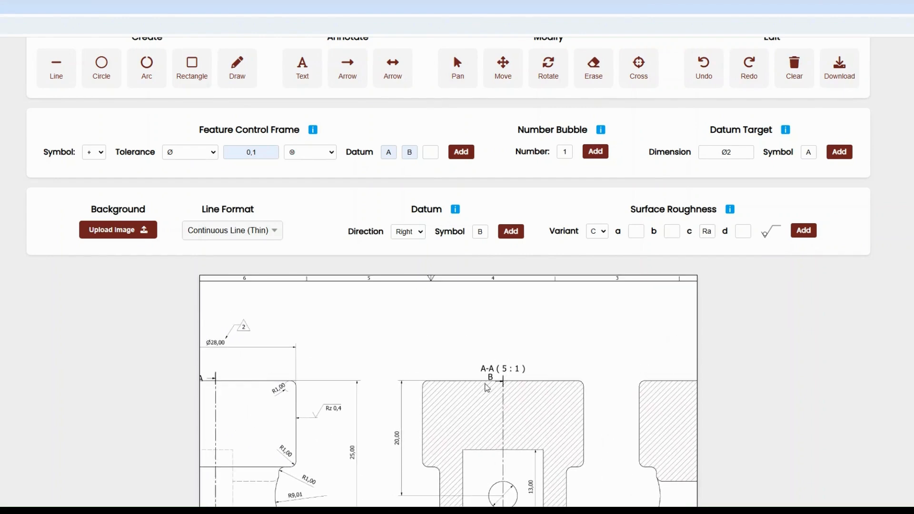
{"action": "mouse_move", "coordinate": [455, 359]}
{"action": "left_mouse_down"}
{"action": "mouse_move", "coordinate": [462, 367]}
{"action": "mouse_move", "coordinate": [426, 306]}
{"action": "mouse_move", "coordinate": [450, 397]}
{"action": "left_mouse_up"}
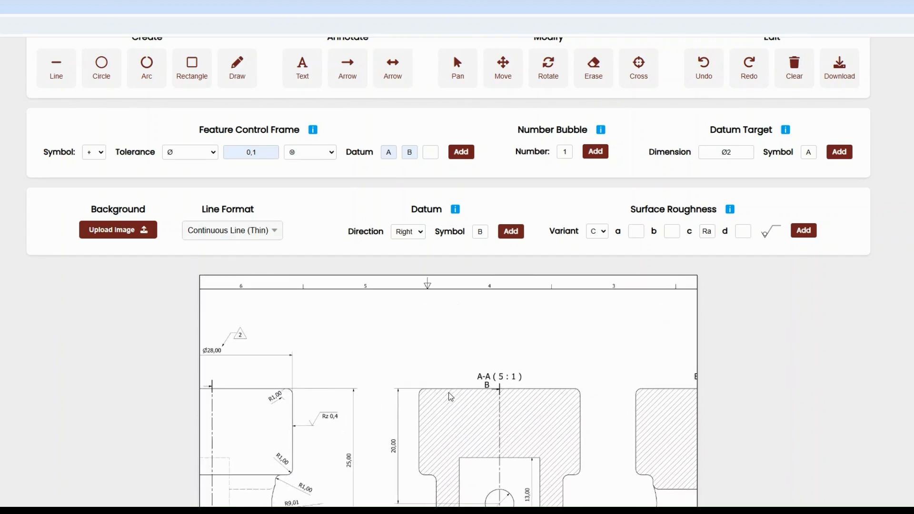
Configure the feature control frame with the flatness symbol, No Diameter and a tolerance value of 0.1.
{"action": "left_click", "coordinate": [97, 158]}
{"action": "left_click", "coordinate": [98, 184]}
{"action": "left_click", "coordinate": [186, 160]}
{"action": "left_click", "coordinate": [176, 171]}
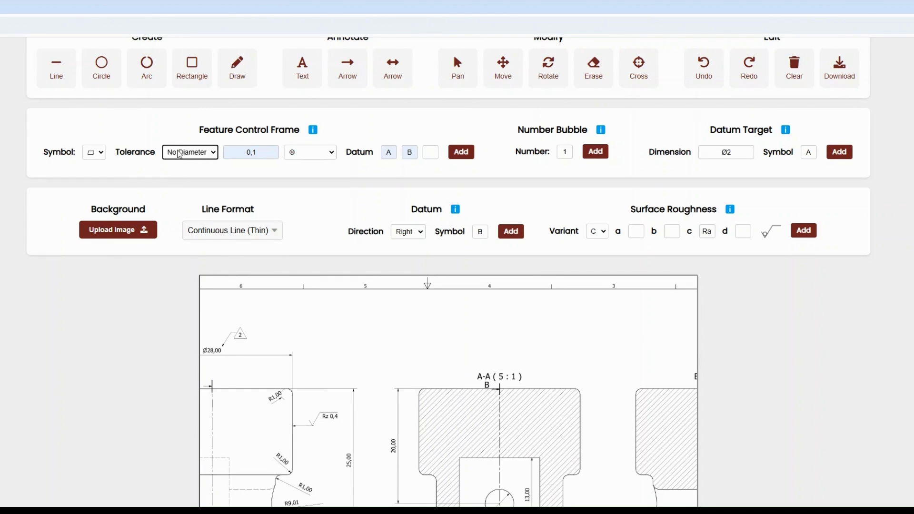
{"action": "left_click_drag", "start_coordinate": [250, 152], "coordinate": [275, 153]}
{"action": "type", "text": "0.1"}
Set the frame to No Modifier, keep datums A and B, and place it above section A-A, toward the right.
{"action": "left_click", "coordinate": [310, 162]}
{"action": "left_click", "coordinate": [309, 165]}
{"action": "left_click", "coordinate": [393, 150]}
{"action": "left_click", "coordinate": [414, 152]}
{"action": "left_click", "coordinate": [458, 154]}
{"action": "left_click", "coordinate": [536, 331]}
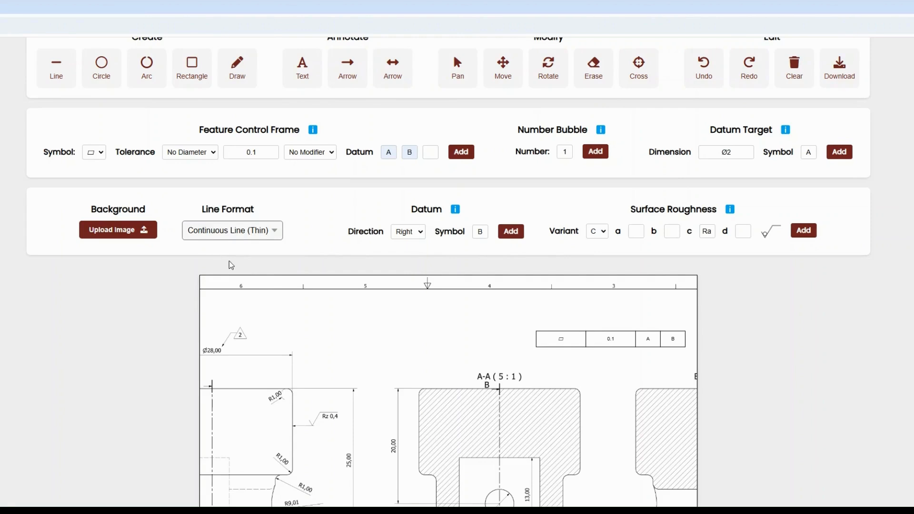
Draw a horizontal leader line leftward from the feature control frame and an arrow from its end to section A-A's upper edge.
{"action": "left_click", "coordinate": [534, 339]}
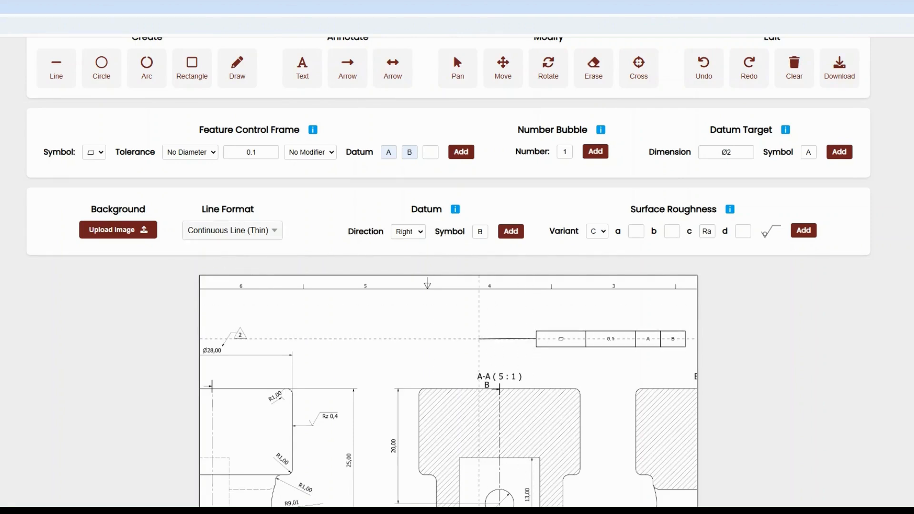
{"action": "left_click", "coordinate": [479, 338]}
{"action": "left_click", "coordinate": [347, 67]}
{"action": "left_click_drag", "start_coordinate": [479, 338], "coordinate": [445, 388]}
Add extension lines and a vertical double-headed dimension arrow at the left side of the cross hole in section B-B.
{"action": "scroll", "coordinate": [499, 350], "scroll_direction": "down", "scroll_amount": 3}
{"action": "scroll", "coordinate": [479, 346], "scroll_direction": "down", "scroll_amount": 1}
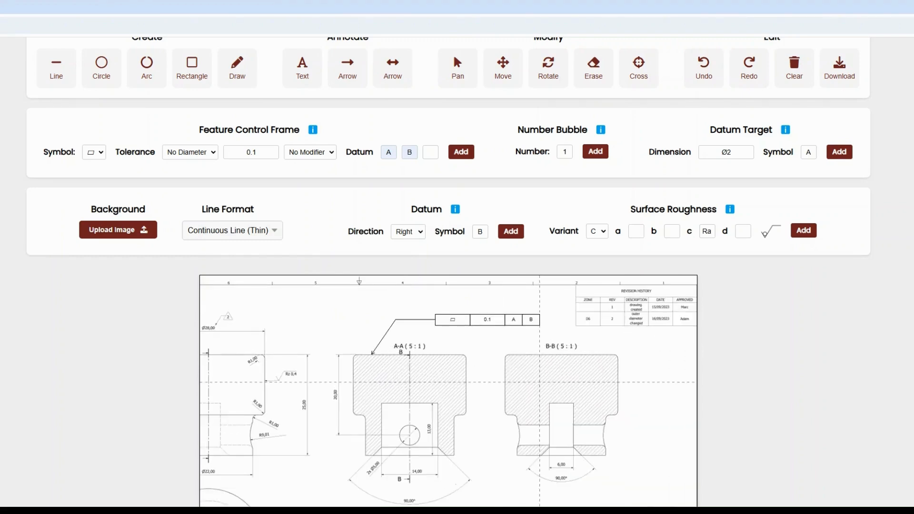
{"action": "scroll", "coordinate": [499, 394], "scroll_direction": "down", "scroll_amount": 1}
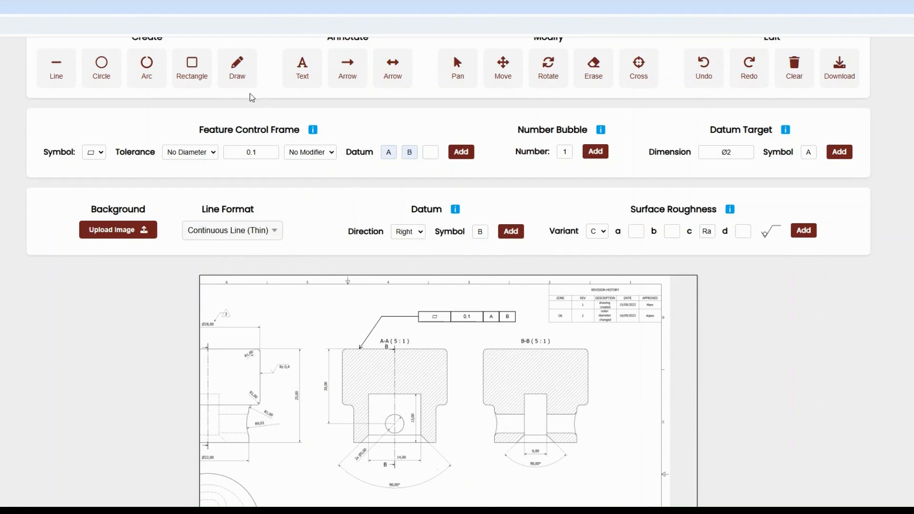
{"action": "scroll", "coordinate": [407, 218], "scroll_direction": "up", "scroll_amount": 1}
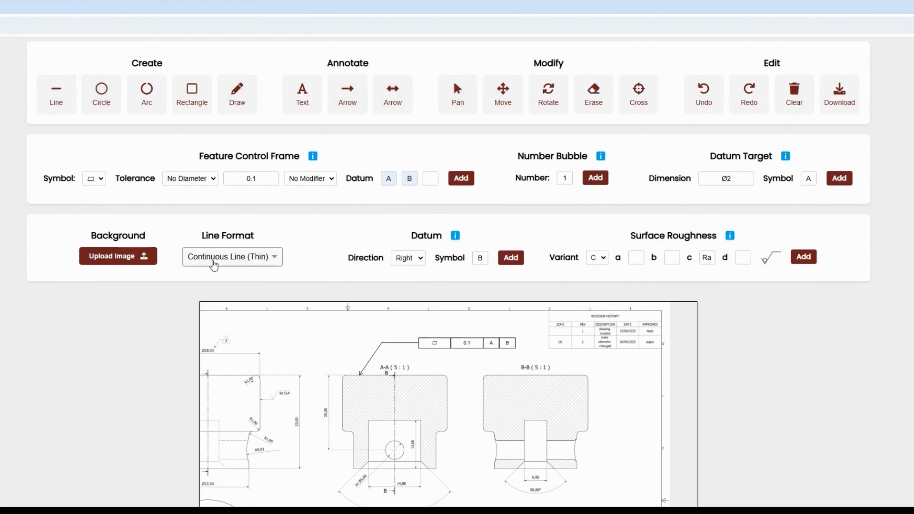
{"action": "scroll", "coordinate": [470, 438], "scroll_direction": "down", "scroll_amount": 1}
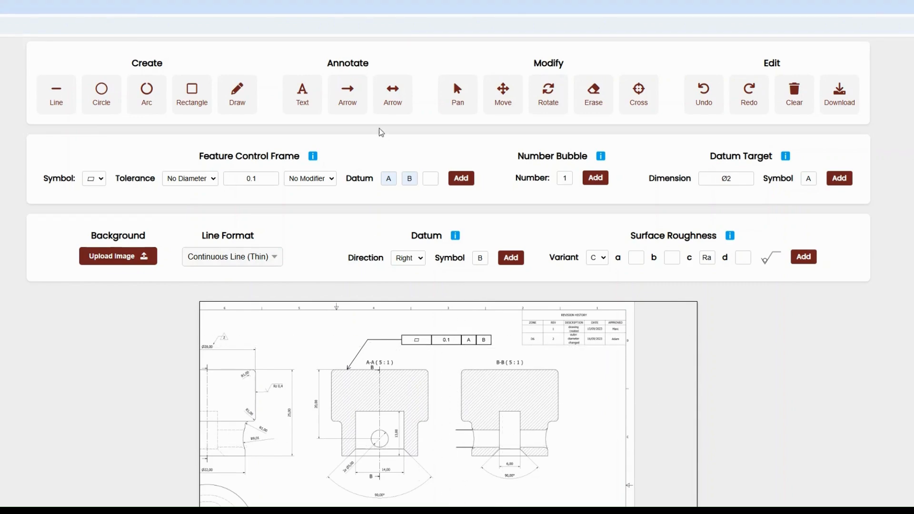
{"action": "left_click", "coordinate": [394, 96]}
{"action": "left_click_drag", "start_coordinate": [461, 430], "coordinate": [463, 448]}
Label the cross hole dimension in section B-B with the text Ø5 and move the label close to the arrow.
{"action": "left_click", "coordinate": [301, 94]}
{"action": "left_click", "coordinate": [441, 437]}
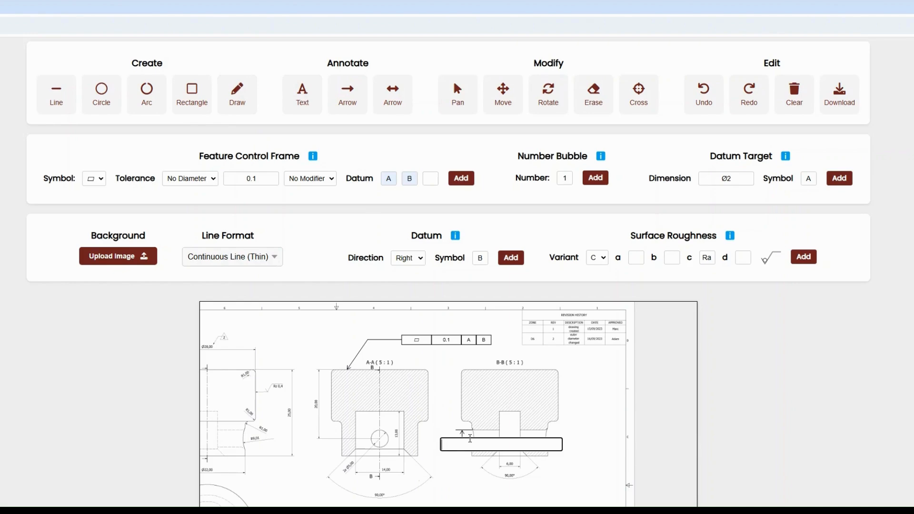
{"action": "type", "text": "Ø5"}
{"action": "key", "text": "Return"}
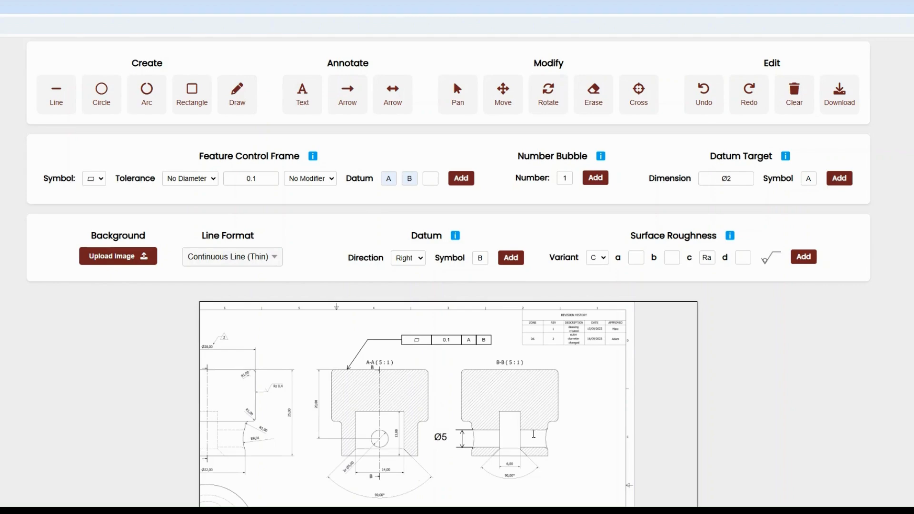
{"action": "left_click", "coordinate": [503, 91]}
{"action": "left_click_drag", "start_coordinate": [440, 437], "coordinate": [453, 437]}
Place a datum symbol A with direction Down at the lower end of the Ø5 dimension in section B-B.
{"action": "scroll", "coordinate": [769, 382], "scroll_direction": "down", "scroll_amount": 2}
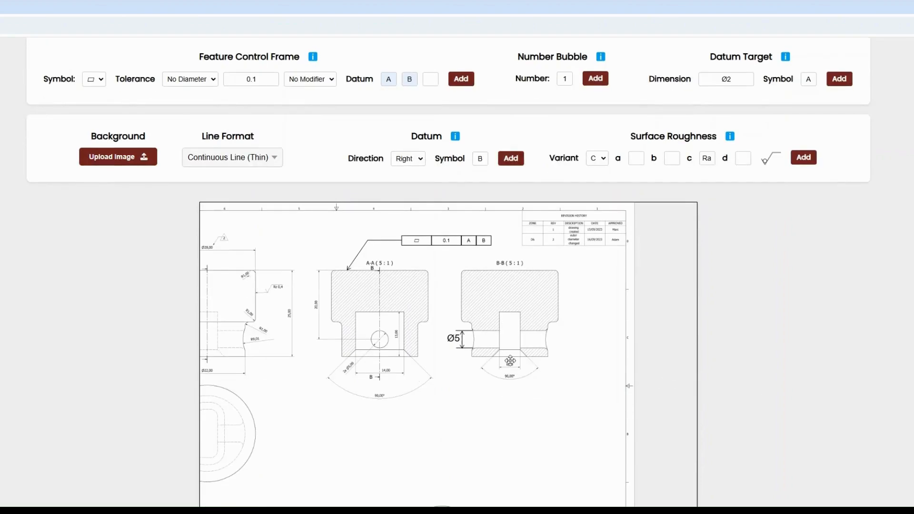
{"action": "scroll", "coordinate": [456, 352], "scroll_direction": "up", "scroll_amount": 4}
{"action": "scroll", "coordinate": [757, 393], "scroll_direction": "down", "scroll_amount": 1}
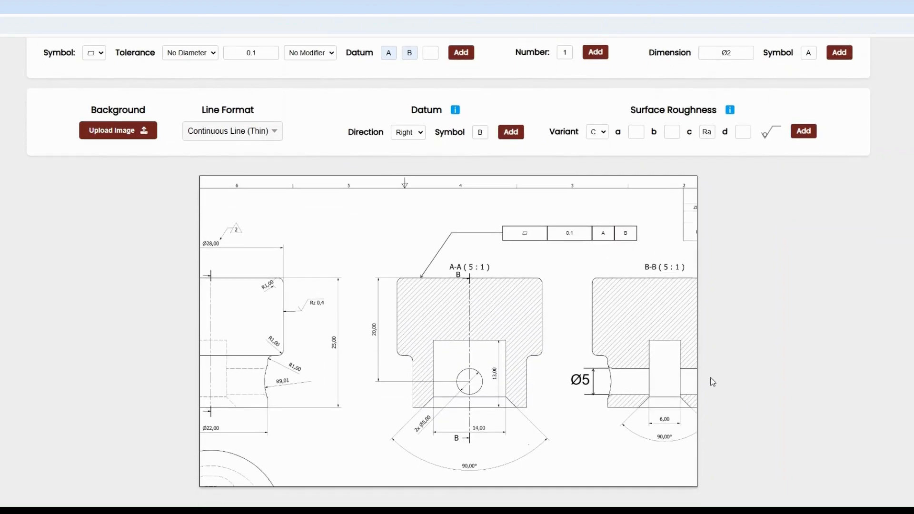
{"action": "scroll", "coordinate": [164, 226], "scroll_direction": "up", "scroll_amount": 3}
{"action": "left_click", "coordinate": [451, 92]}
{"action": "left_click_drag", "start_coordinate": [439, 366], "coordinate": [310, 317]}
{"action": "scroll", "coordinate": [762, 408], "scroll_direction": "down", "scroll_amount": 3}
{"action": "scroll", "coordinate": [758, 409], "scroll_direction": "up", "scroll_amount": 2}
{"action": "scroll", "coordinate": [758, 409], "scroll_direction": "up", "scroll_amount": 2}
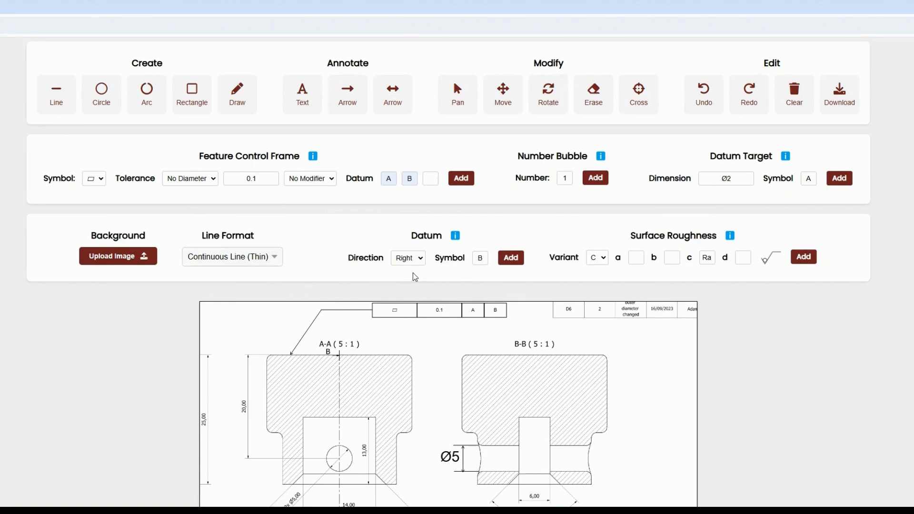
{"action": "left_click", "coordinate": [413, 287]}
{"action": "left_click_drag", "start_coordinate": [473, 257], "coordinate": [497, 261]}
{"action": "type", "text": "A"}
{"action": "left_click", "coordinate": [511, 257]}
{"action": "scroll", "coordinate": [720, 399], "scroll_direction": "down", "scroll_amount": 2}
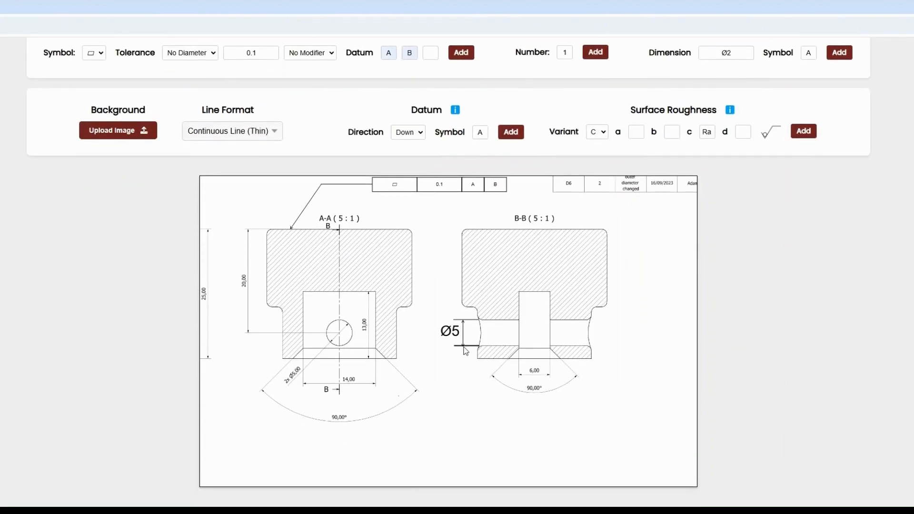
{"action": "left_click", "coordinate": [465, 351]}
Move the datum A symbol to line it up with the Ø5 dimension arrow.
{"action": "scroll", "coordinate": [773, 311], "scroll_direction": "up", "scroll_amount": 3}
{"action": "left_click", "coordinate": [506, 95]}
{"action": "scroll", "coordinate": [777, 322], "scroll_direction": "down", "scroll_amount": 3}
{"action": "left_click_drag", "start_coordinate": [463, 387], "coordinate": [464, 386]}
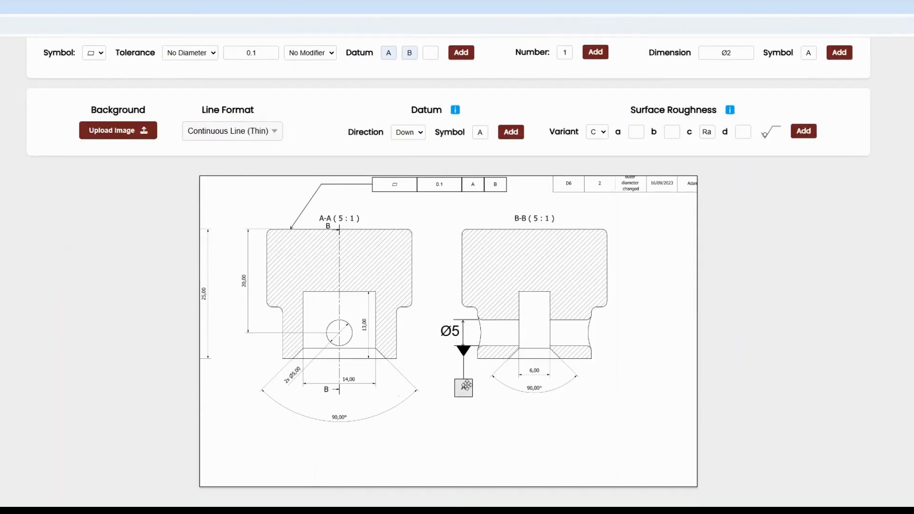
Place a second datum A symbol with direction Left near section B-B's cross hole, and erase it.
{"action": "scroll", "coordinate": [832, 374], "scroll_direction": "up", "scroll_amount": 1}
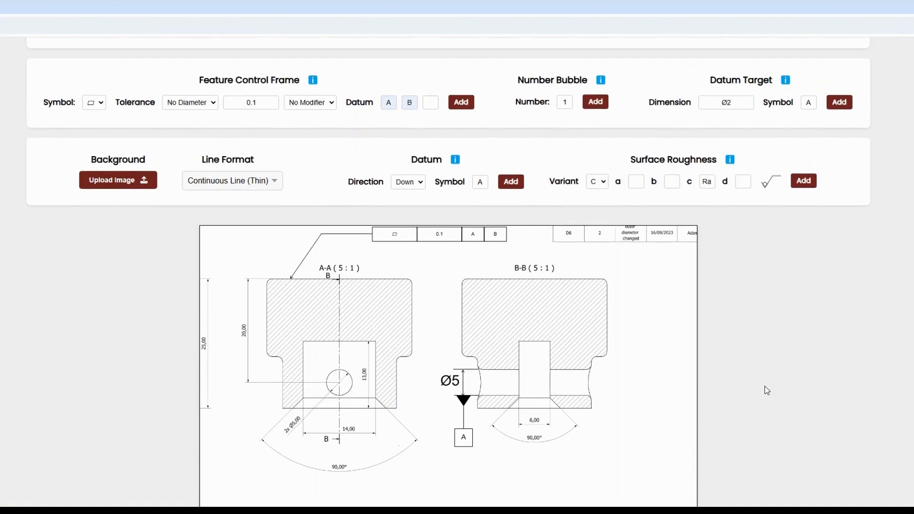
{"action": "left_click", "coordinate": [407, 181]}
{"action": "left_click", "coordinate": [422, 206]}
{"action": "left_click", "coordinate": [511, 181]}
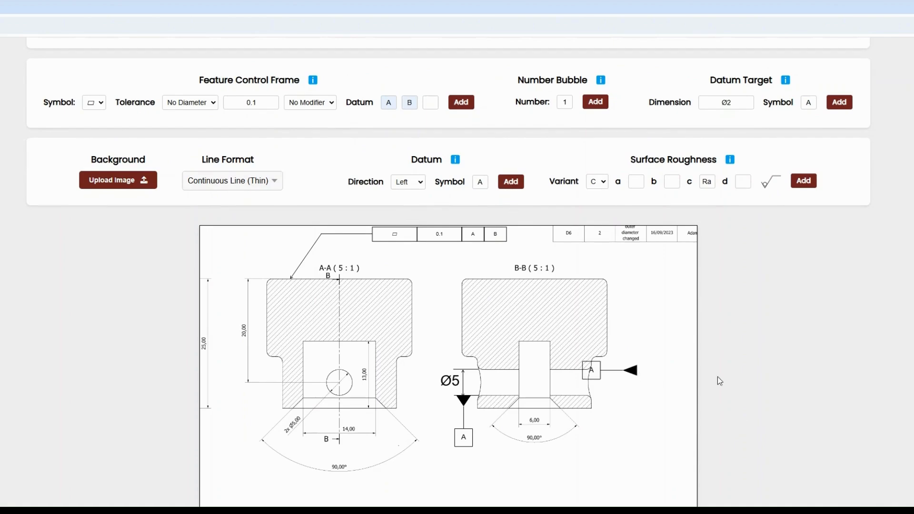
{"action": "scroll", "coordinate": [822, 347], "scroll_direction": "up", "scroll_amount": 2}
{"action": "left_click", "coordinate": [592, 93]}
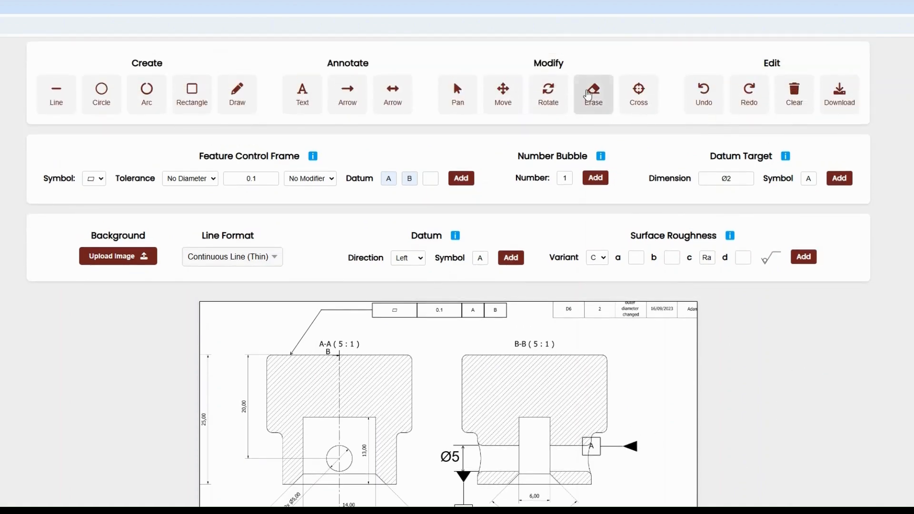
{"action": "left_click", "coordinate": [634, 443]}
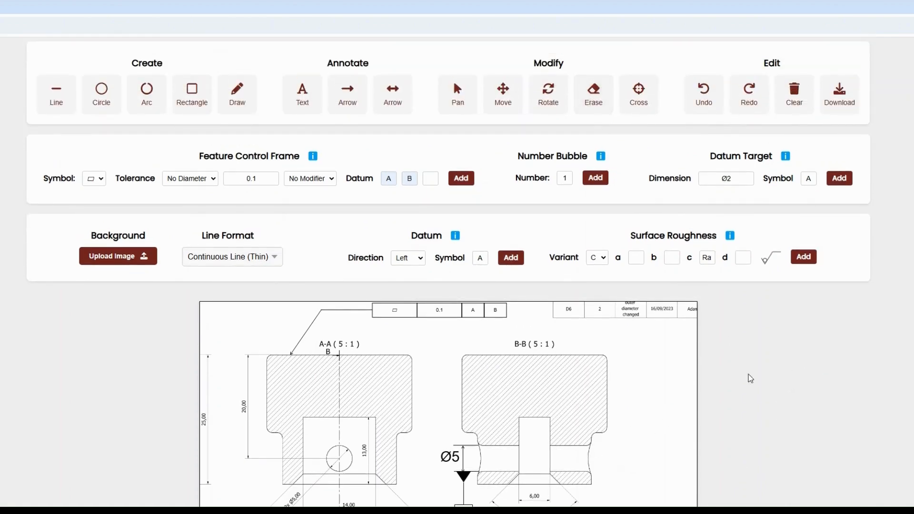
Turn on the cross guide lines for the drawing cursor.
{"action": "scroll", "coordinate": [764, 302], "scroll_direction": "down", "scroll_amount": 2}
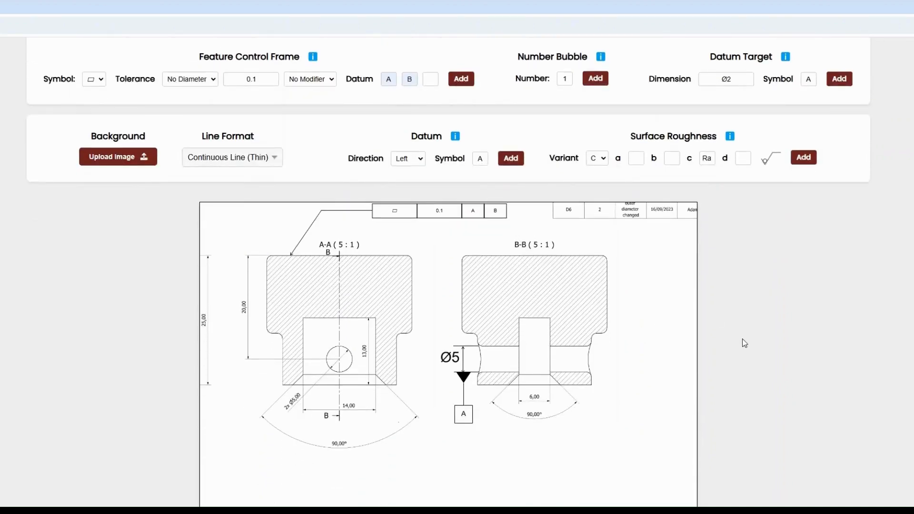
{"action": "scroll", "coordinate": [740, 338], "scroll_direction": "down", "scroll_amount": 1}
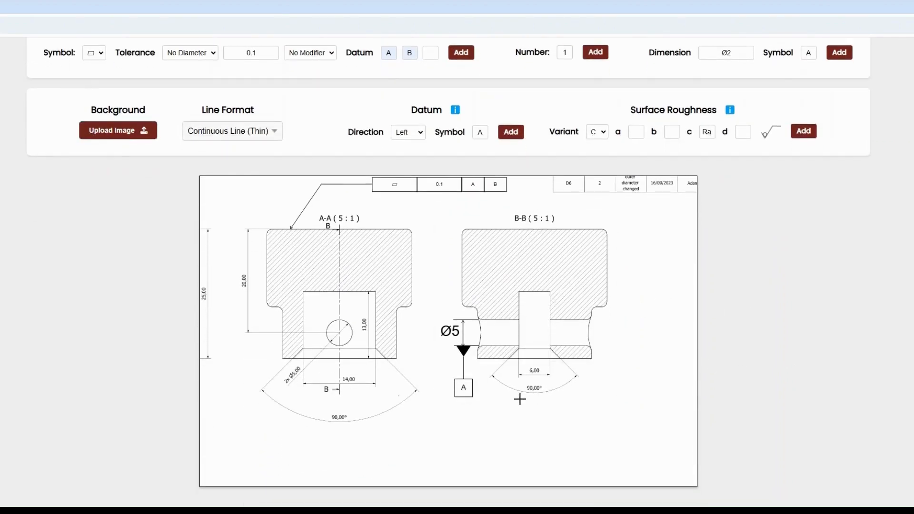
{"action": "scroll", "coordinate": [770, 364], "scroll_direction": "up", "scroll_amount": 2}
{"action": "scroll", "coordinate": [770, 364], "scroll_direction": "down", "scroll_amount": 1}
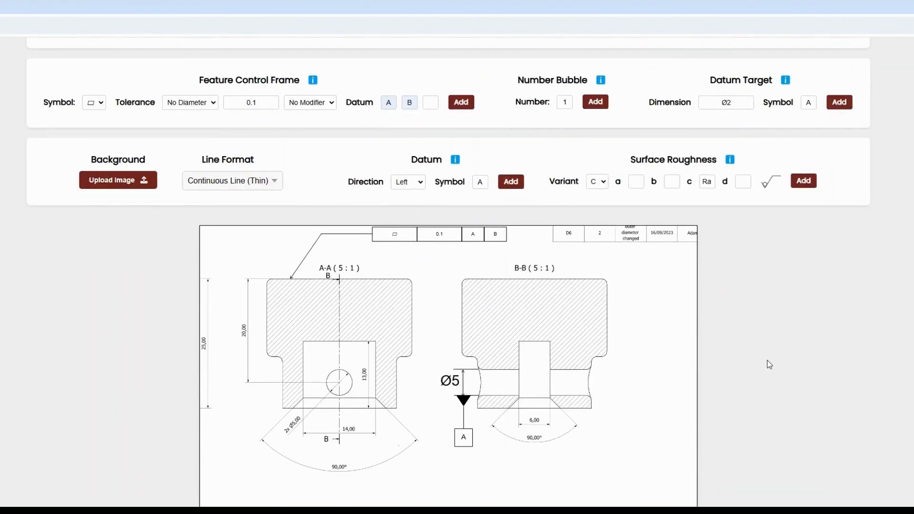
{"action": "scroll", "coordinate": [769, 360], "scroll_direction": "down", "scroll_amount": 1}
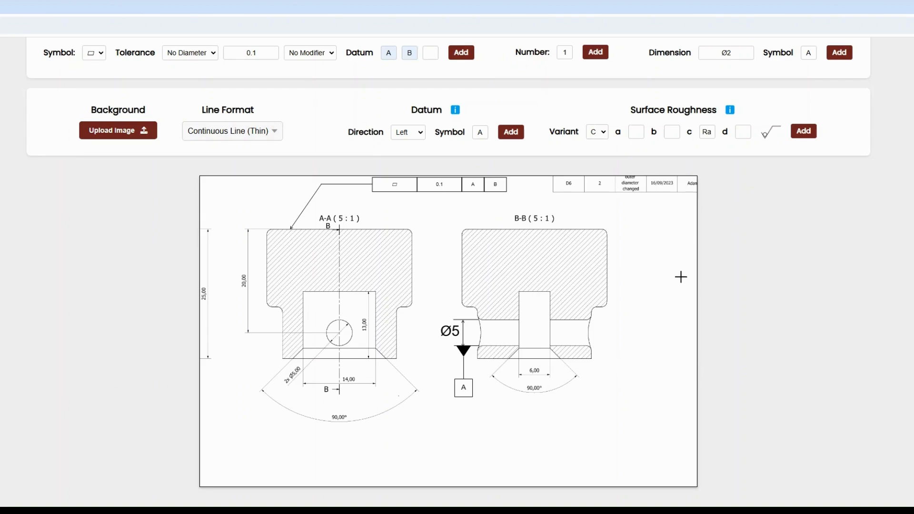
{"action": "scroll", "coordinate": [780, 295], "scroll_direction": "up", "scroll_amount": 2}
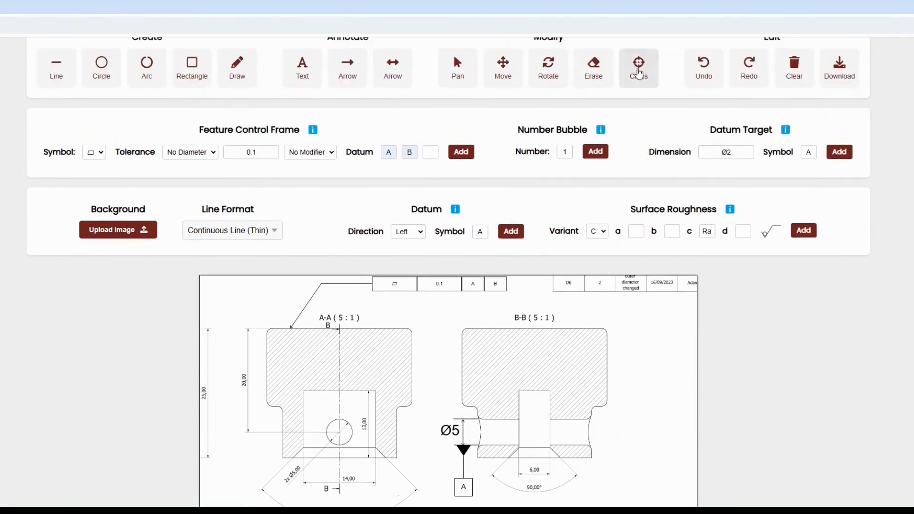
{"action": "left_click", "coordinate": [639, 76]}
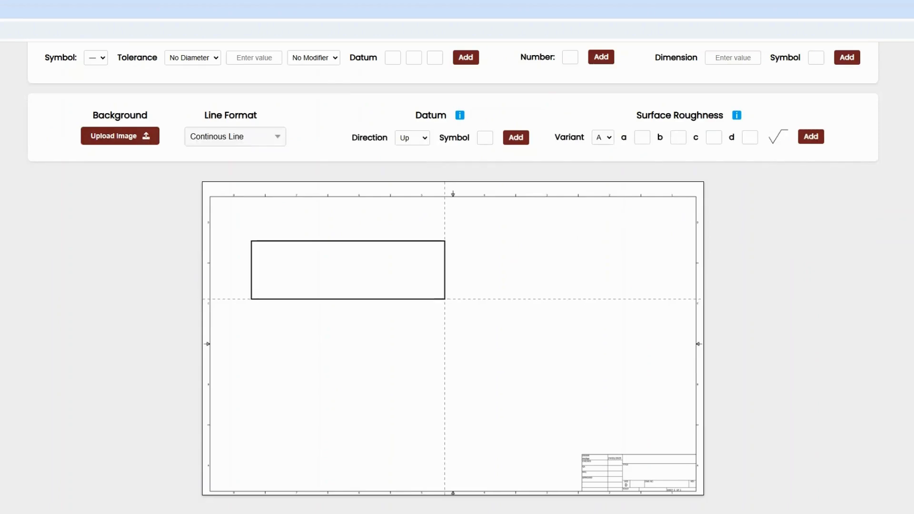
Draw two equally wide rectangles in the left half of the blank sheet, a tall one above and a flat one below.
{"action": "left_click_drag", "start_coordinate": [443, 298], "coordinate": [455, 335]}
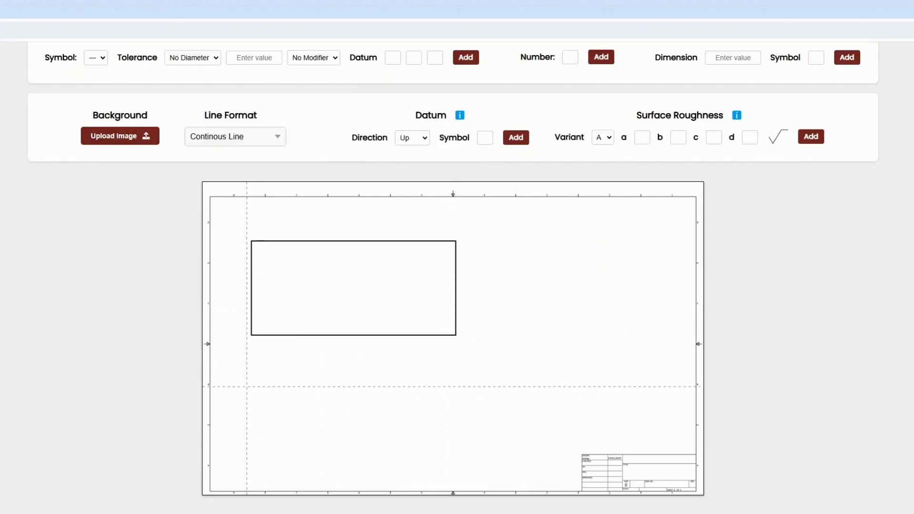
{"action": "left_click_drag", "start_coordinate": [253, 384], "coordinate": [455, 416]}
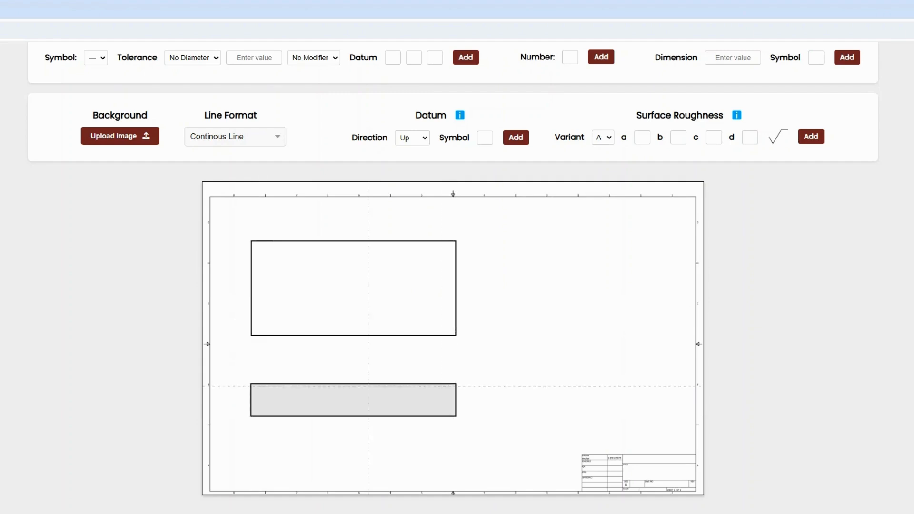
Draw a circle in the left half of the upper rectangle and add a cross center mark at its center.
{"action": "scroll", "coordinate": [74, 320], "scroll_direction": "up", "scroll_amount": 3}
{"action": "left_click", "coordinate": [103, 67]}
{"action": "scroll", "coordinate": [149, 467], "scroll_direction": "down", "scroll_amount": 3}
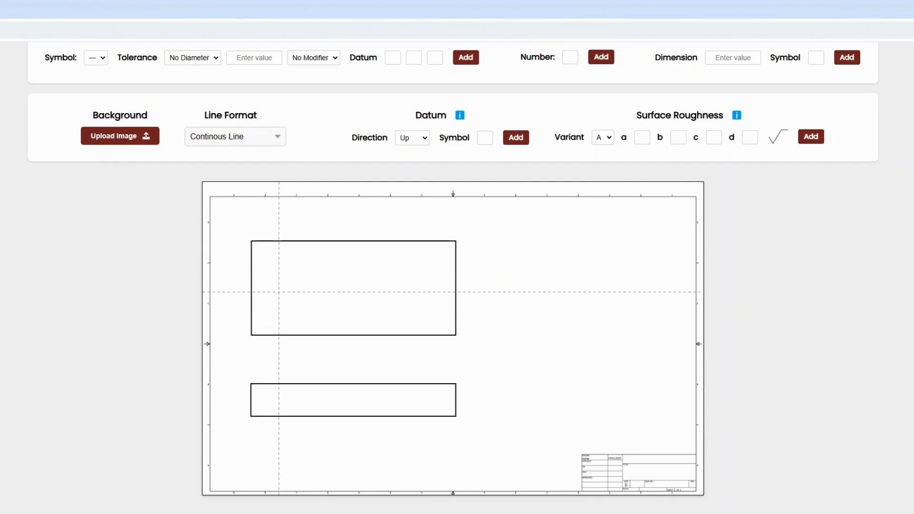
{"action": "left_click_drag", "start_coordinate": [292, 286], "coordinate": [299, 271]}
{"action": "scroll", "coordinate": [484, 141], "scroll_direction": "up", "scroll_amount": 3}
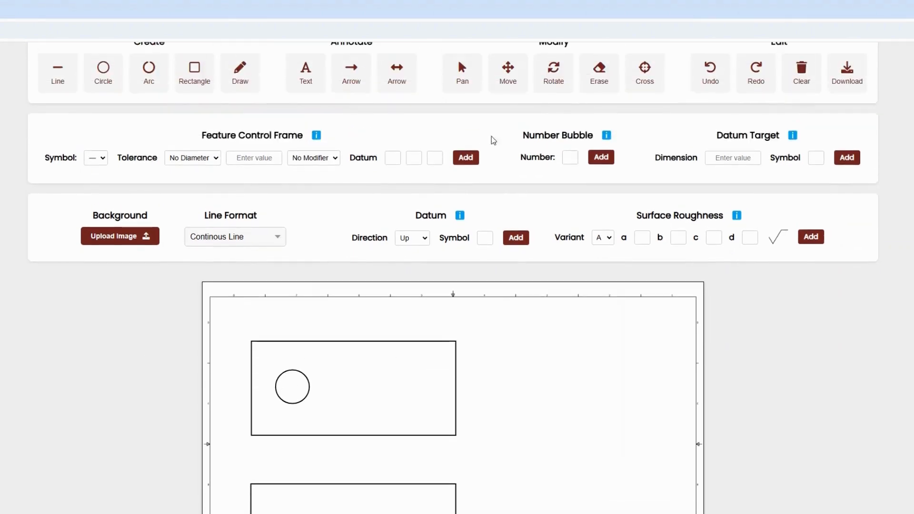
{"action": "left_click", "coordinate": [645, 72]}
{"action": "scroll", "coordinate": [94, 400], "scroll_direction": "down", "scroll_amount": 3}
{"action": "left_click", "coordinate": [298, 282]}
Draw a second, similarly sized circle level with the first in the upper rectangle's right half and add a cross center mark.
{"action": "scroll", "coordinate": [132, 336], "scroll_direction": "up", "scroll_amount": 3}
{"action": "left_click", "coordinate": [98, 76]}
{"action": "left_click_drag", "start_coordinate": [407, 386], "coordinate": [407, 370]}
{"action": "left_click", "coordinate": [644, 72]}
{"action": "left_click", "coordinate": [413, 384]}
Draw vertical hidden lines in Dashed Line (Thin) format across the lower rectangle, aligned with both side edges of each circle.
{"action": "scroll", "coordinate": [125, 360], "scroll_direction": "down", "scroll_amount": 1}
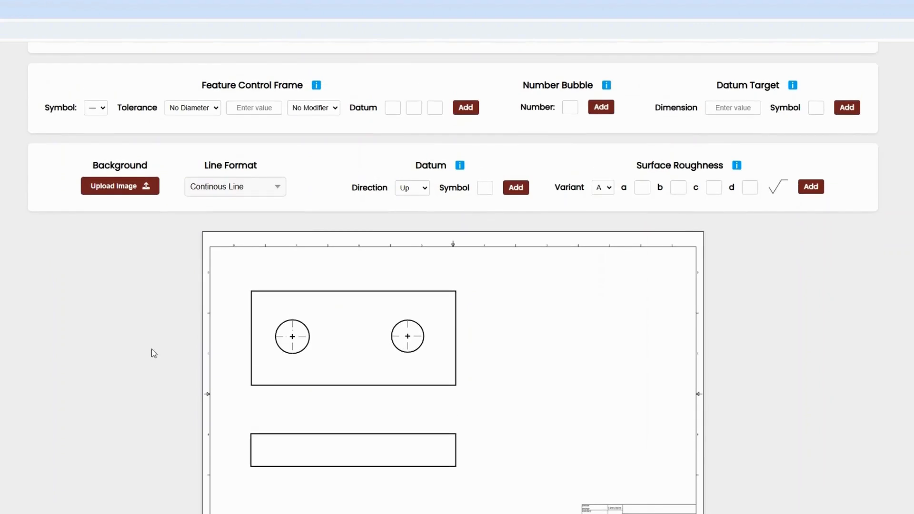
{"action": "scroll", "coordinate": [153, 353], "scroll_direction": "up", "scroll_amount": 1}
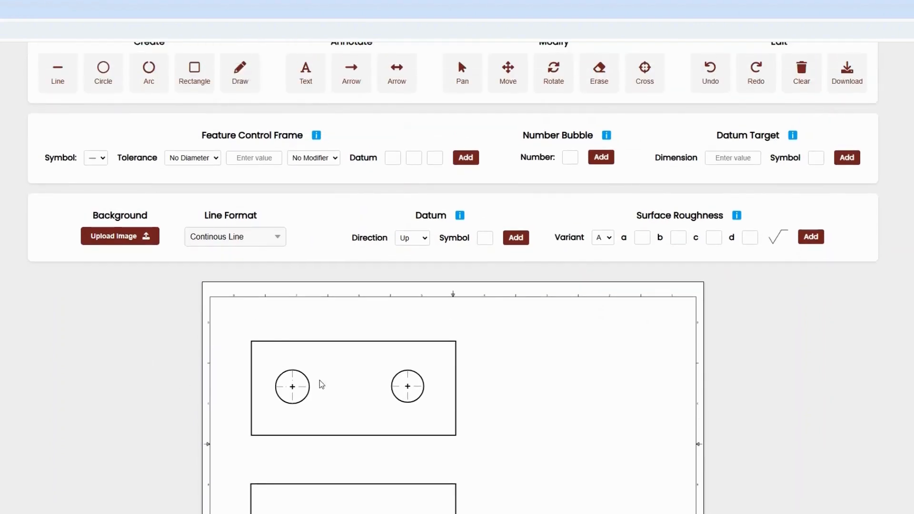
{"action": "scroll", "coordinate": [257, 396], "scroll_direction": "down", "scroll_amount": 1}
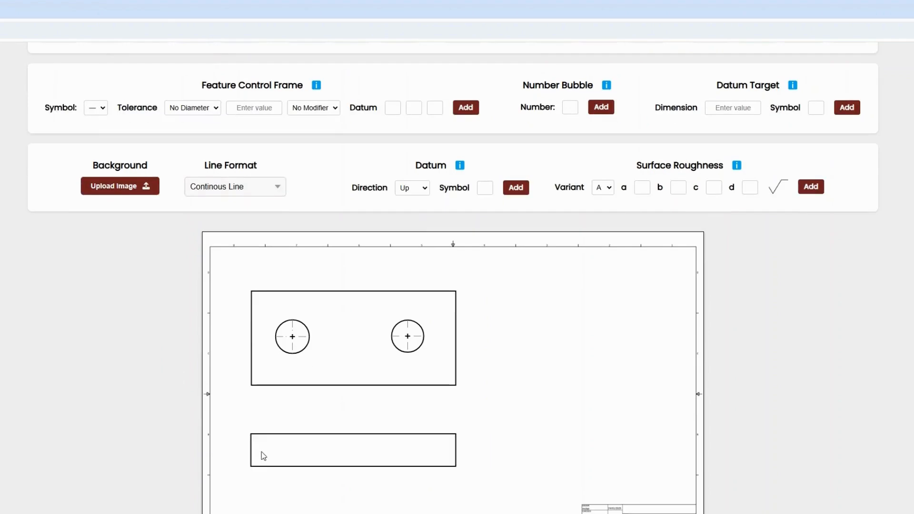
{"action": "scroll", "coordinate": [154, 369], "scroll_direction": "up", "scroll_amount": 2}
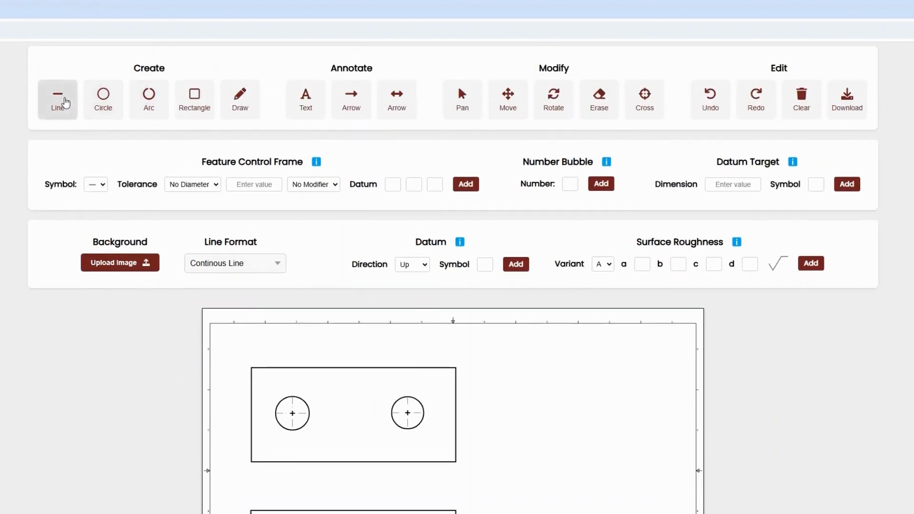
{"action": "left_click", "coordinate": [227, 324]}
{"action": "scroll", "coordinate": [247, 403], "scroll_direction": "down", "scroll_amount": 2}
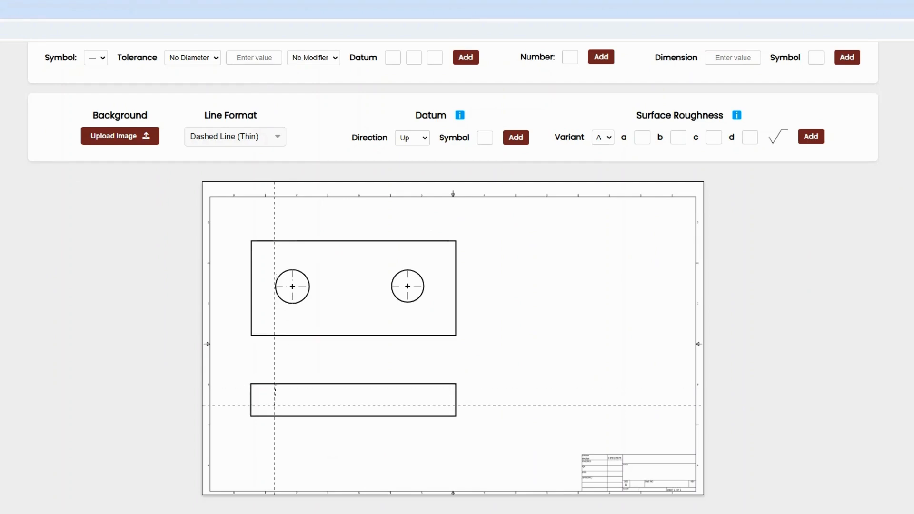
{"action": "left_click", "coordinate": [276, 415]}
Draw vertical lines in Center Line format through both holes in the lower rectangle, extending slightly past its upper and lower edges.
{"action": "scroll", "coordinate": [223, 226], "scroll_direction": "up", "scroll_amount": 1}
{"action": "left_click", "coordinate": [224, 188]}
{"action": "left_click", "coordinate": [221, 259]}
{"action": "scroll", "coordinate": [163, 402], "scroll_direction": "down", "scroll_amount": 1}
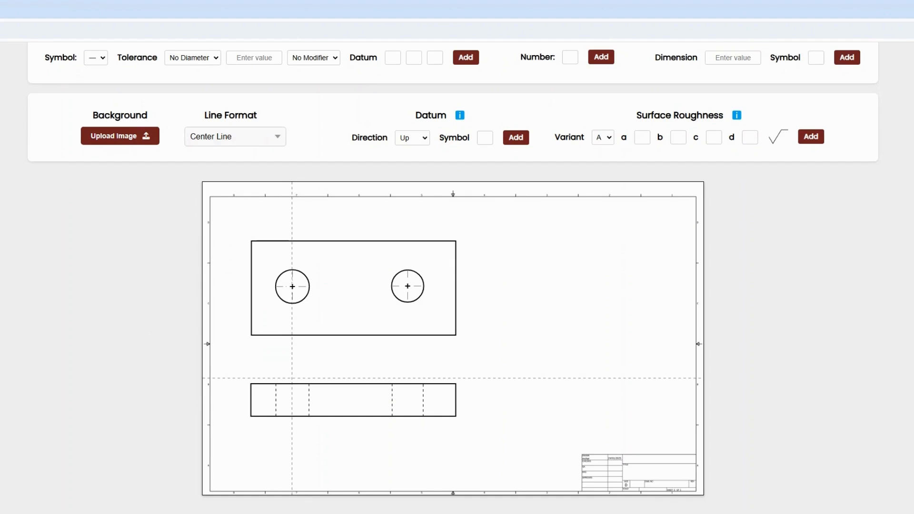
{"action": "left_click_drag", "start_coordinate": [292, 377], "coordinate": [292, 423]}
{"action": "left_click_drag", "start_coordinate": [407, 378], "coordinate": [408, 427]}
{"action": "scroll", "coordinate": [86, 369], "scroll_direction": "up", "scroll_amount": 1}
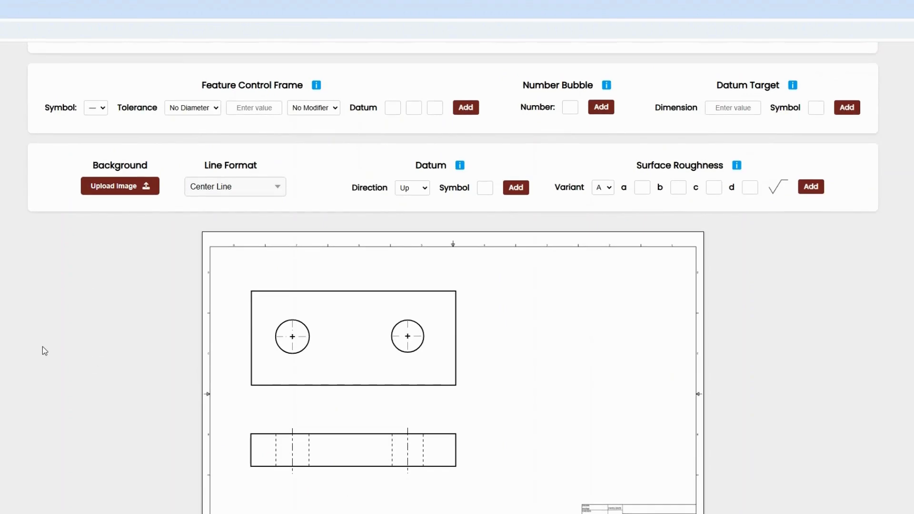